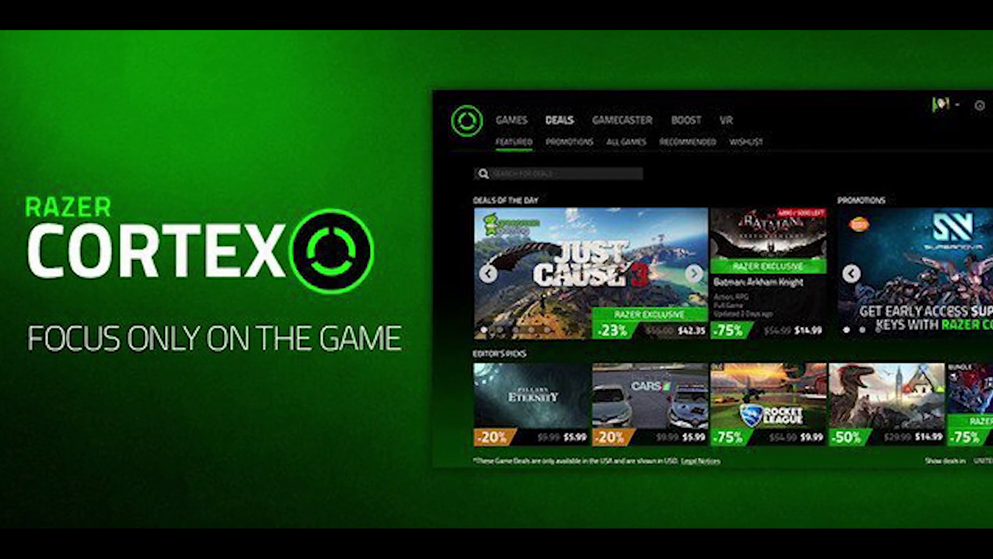
Register a new Razer ID account with a user name, e-mail address and password, and submit the registration
left_click(661, 409)
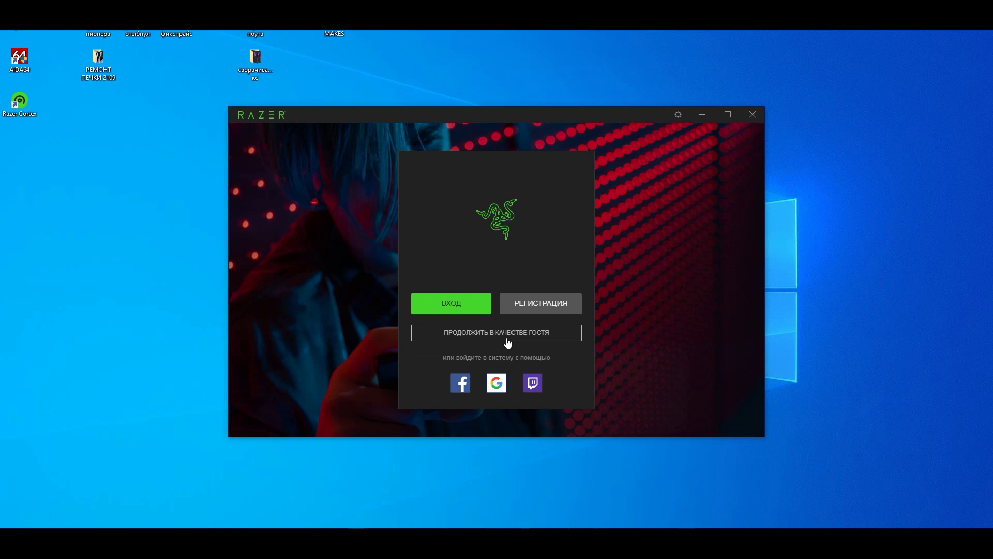
left_click(540, 307)
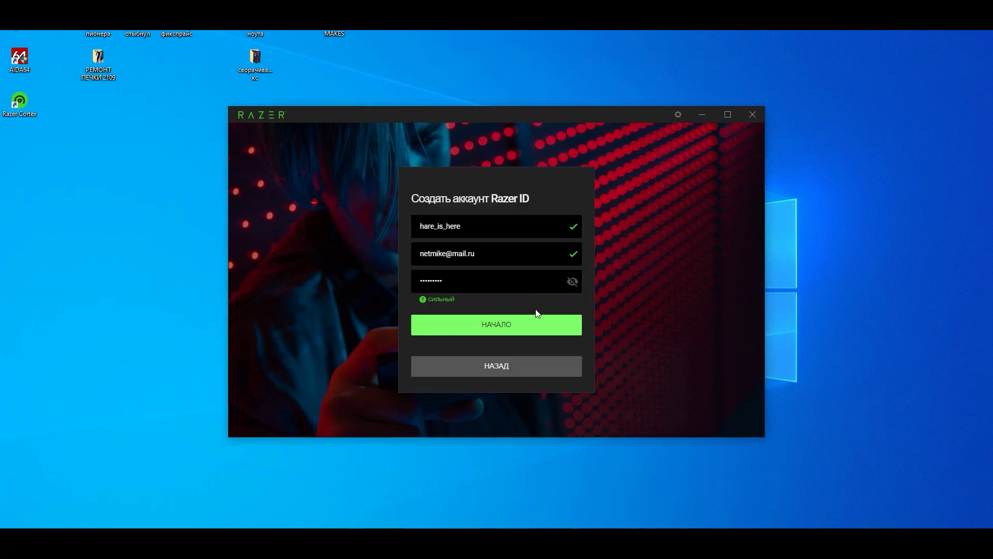
left_click(502, 329)
left_click(517, 403)
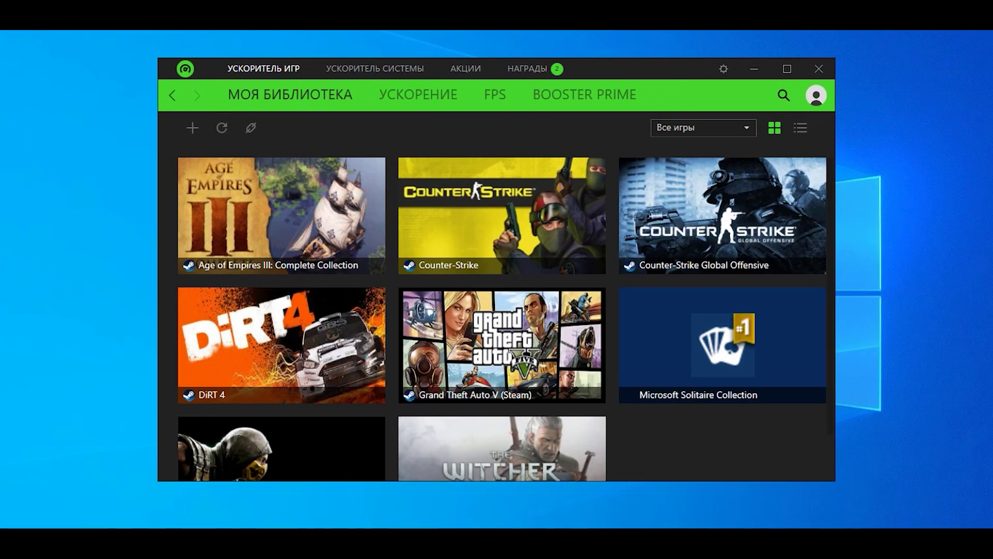
Turn off the automatic launch of Razer Cortex at system startup in the general settings
mouse_move(327, 233)
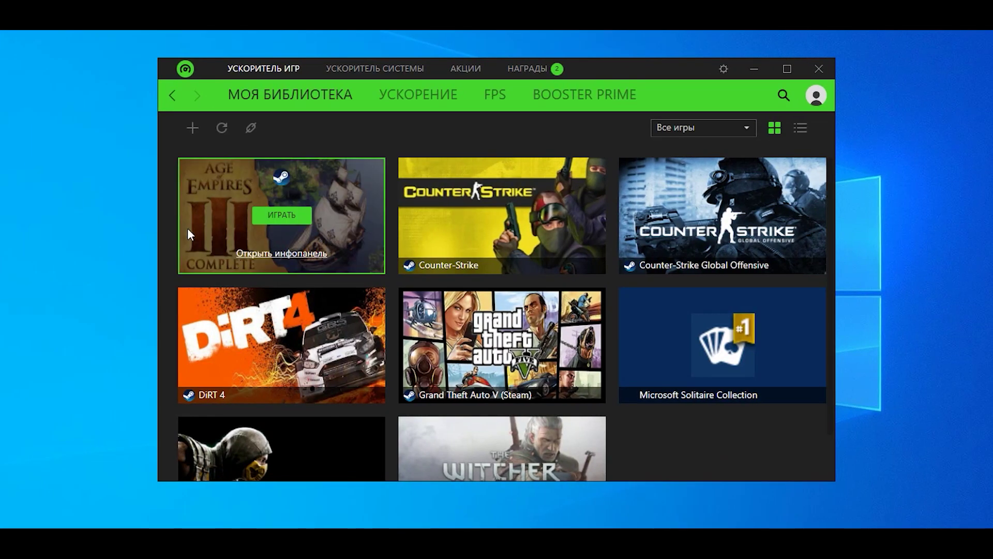
mouse_move(412, 237)
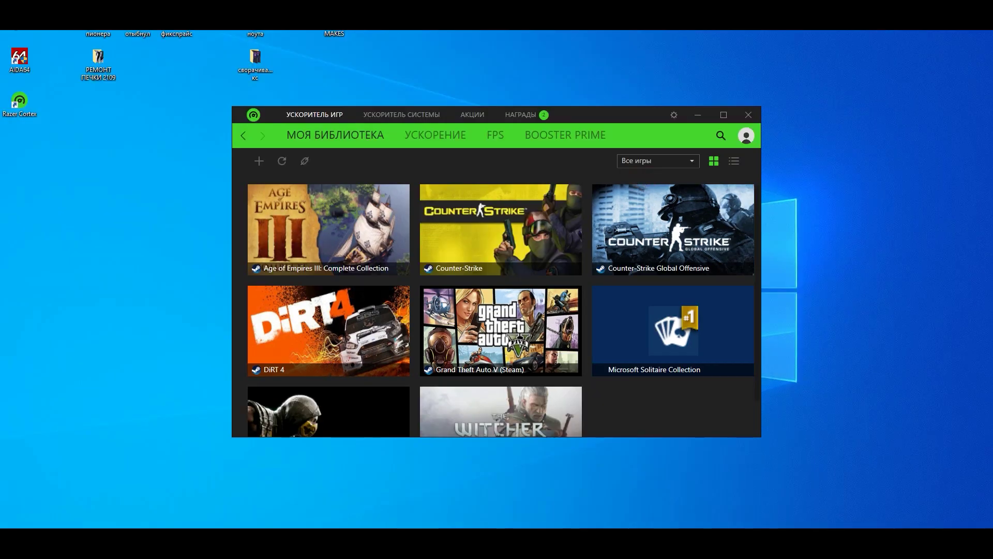
left_click(674, 115)
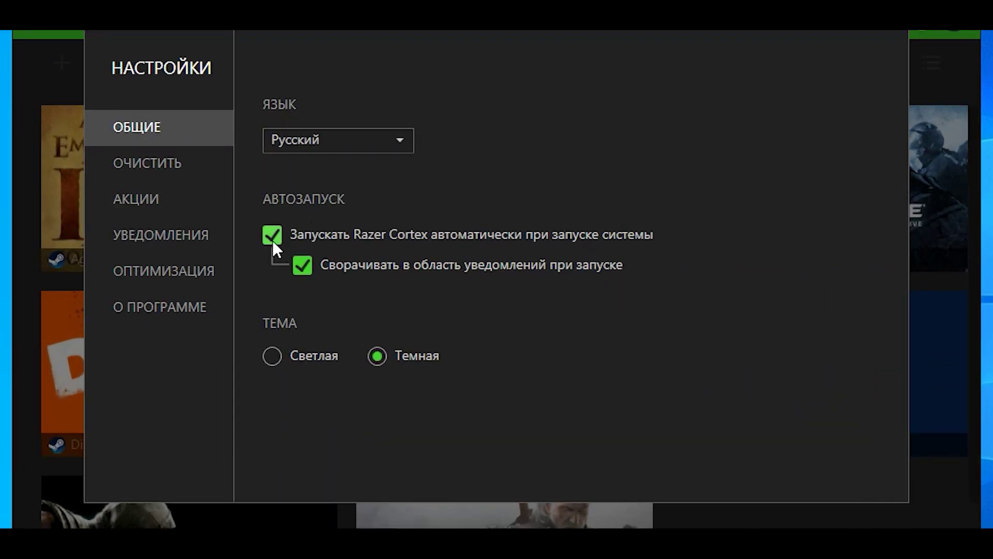
left_click(273, 235)
Look through the cleaning, promotions, optimization and about sections of the settings
left_click(155, 170)
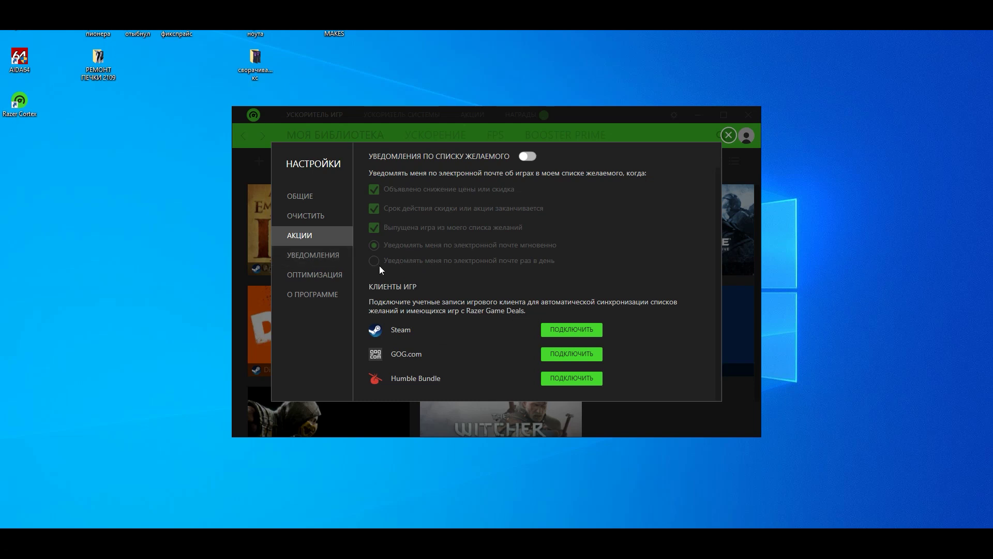
left_click(313, 274)
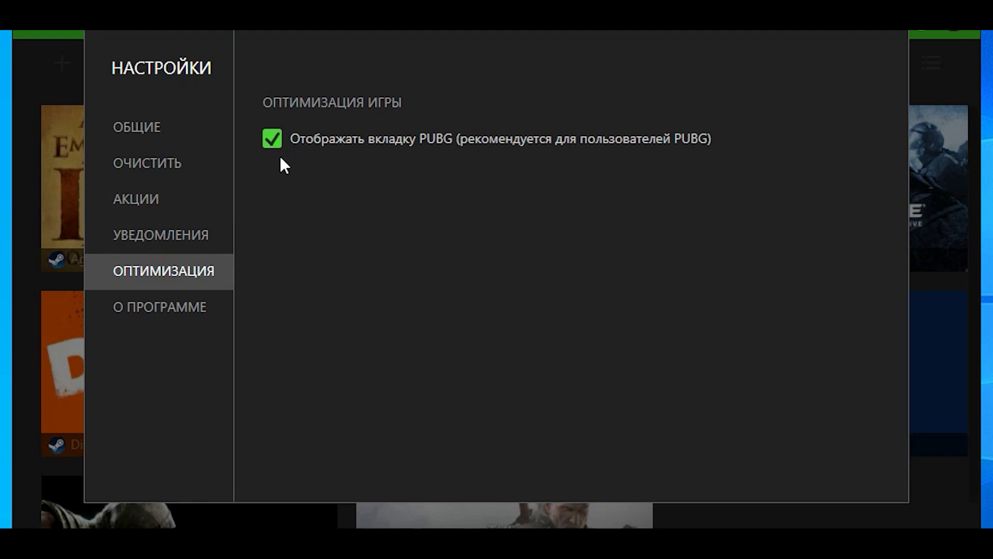
left_click(148, 309)
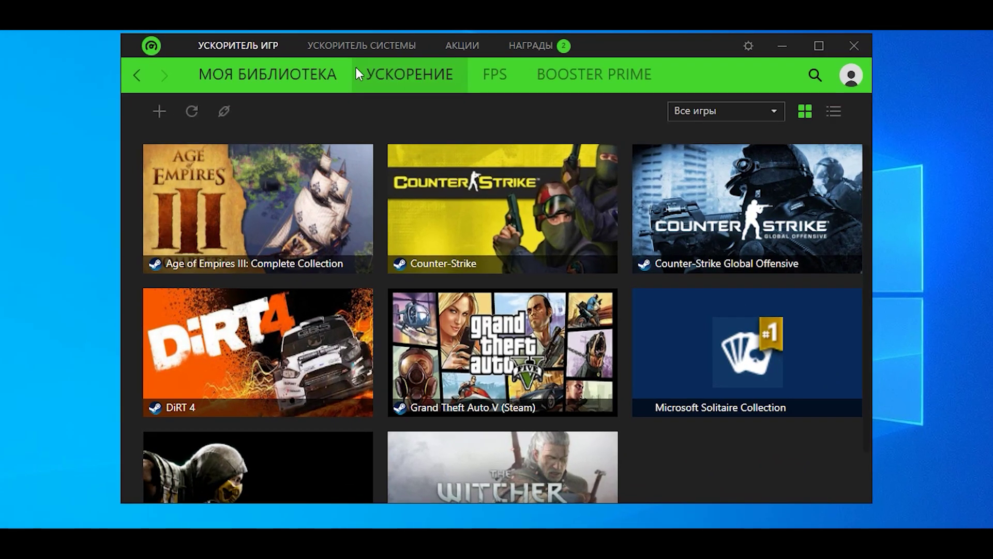
Look over the current reward campaigns, the game deals and the wish list
left_click(523, 50)
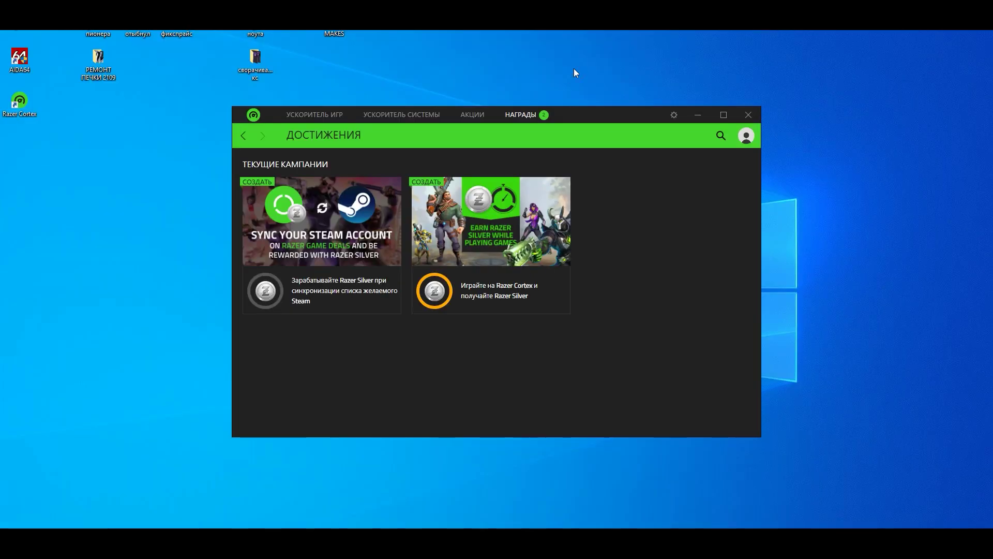
left_click(472, 114)
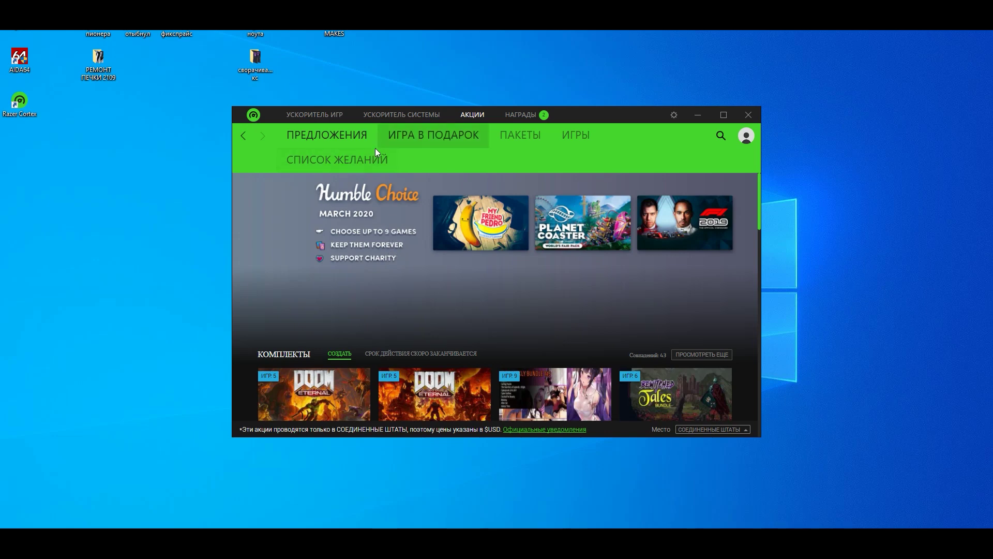
scroll(450, 281, "down", 5)
scroll(438, 283, "up", 5)
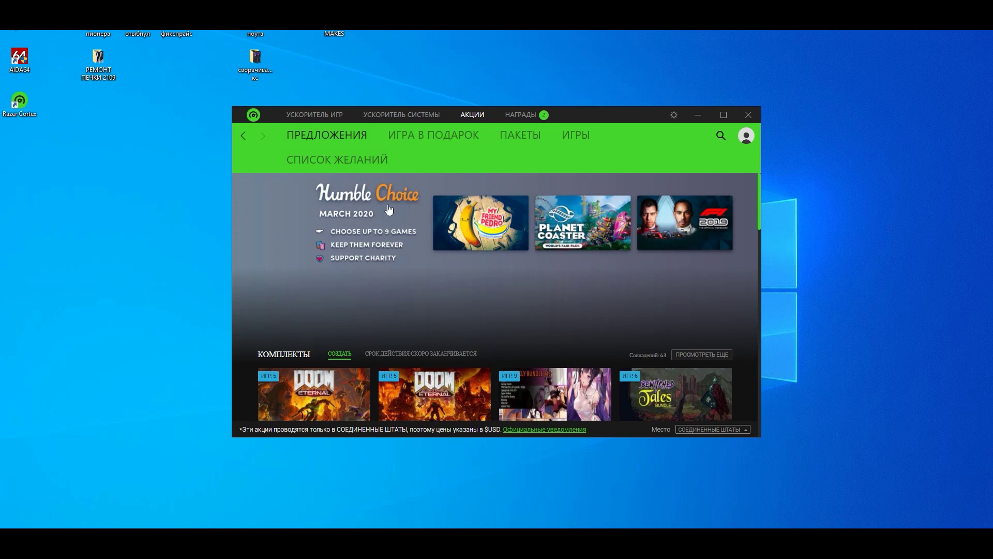
left_click(348, 166)
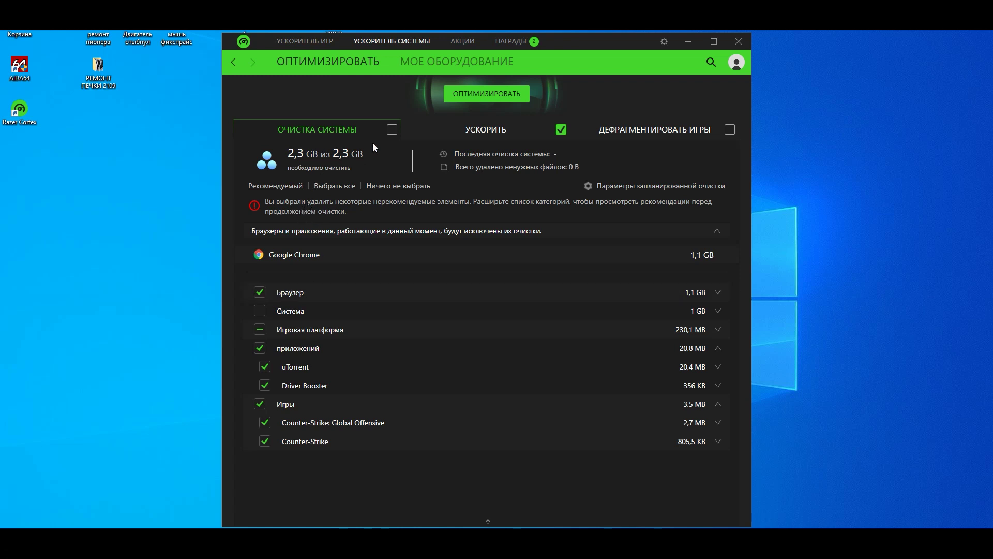
left_click(391, 130)
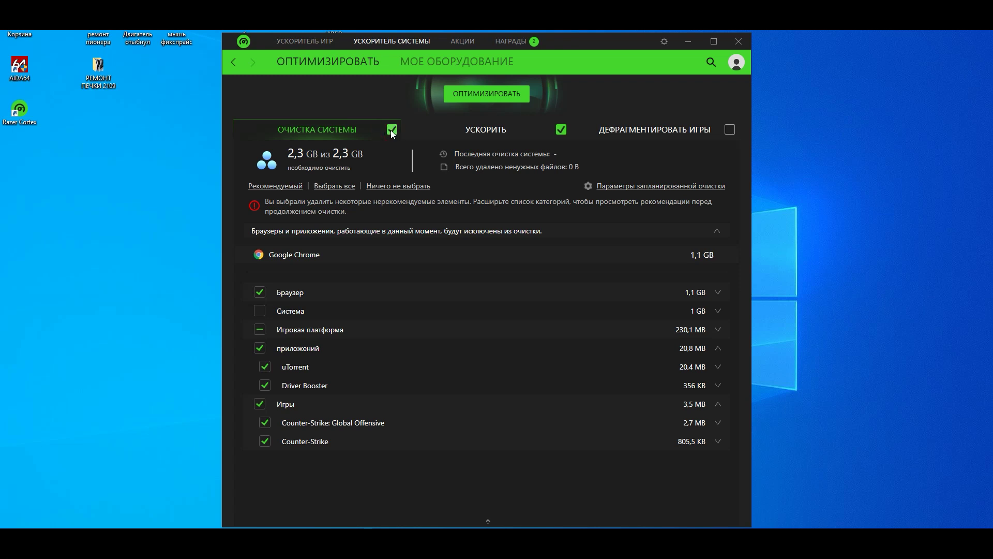
left_click(391, 130)
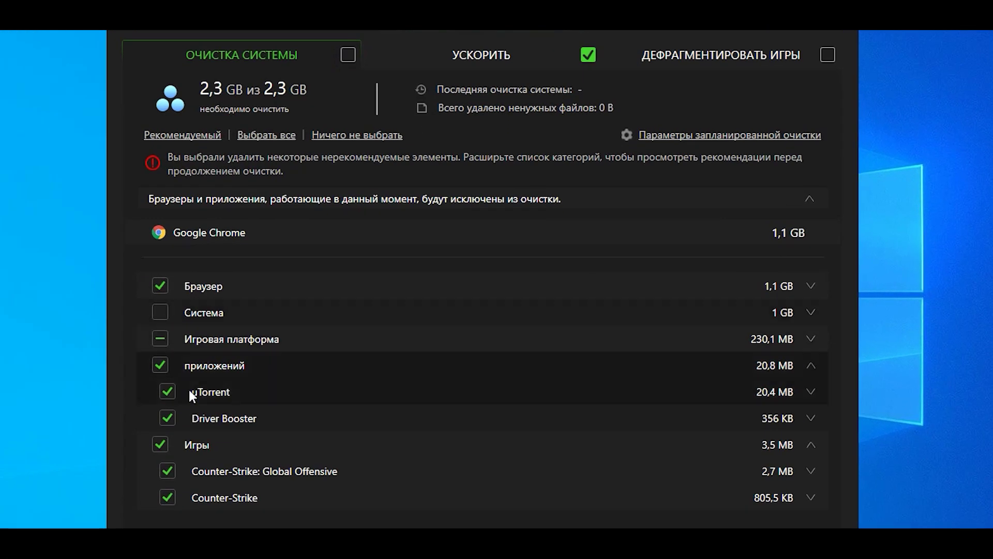
left_click(346, 54)
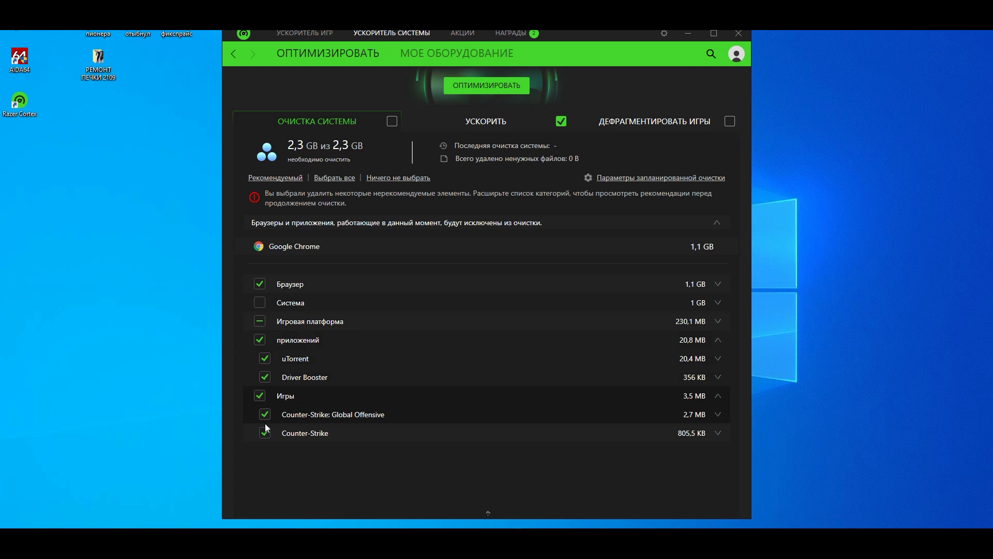
Include the Система category and the Uplay entry of Игровая платформа in the system cleanup
left_click(259, 305)
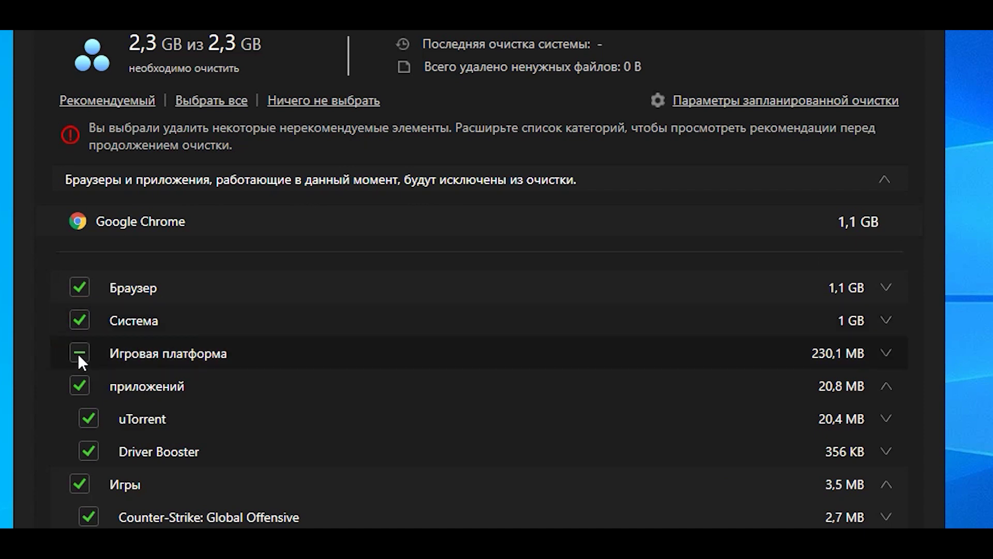
left_click(891, 353)
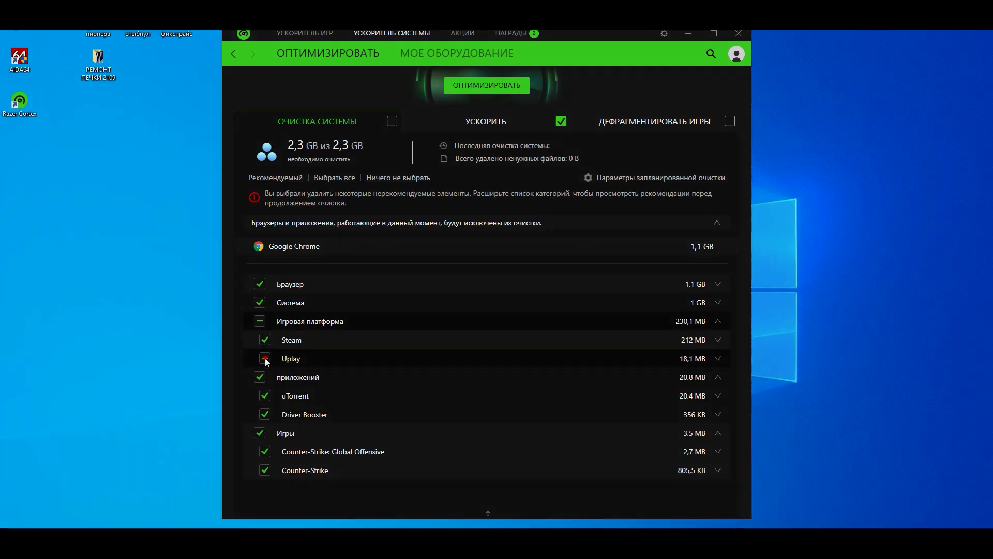
Select The Witcher 3: Wild Hunt, DiRT 4 and Grand Theft Auto V for defragmentation, and enable both game defragmentation and system cleaning
left_click(642, 126)
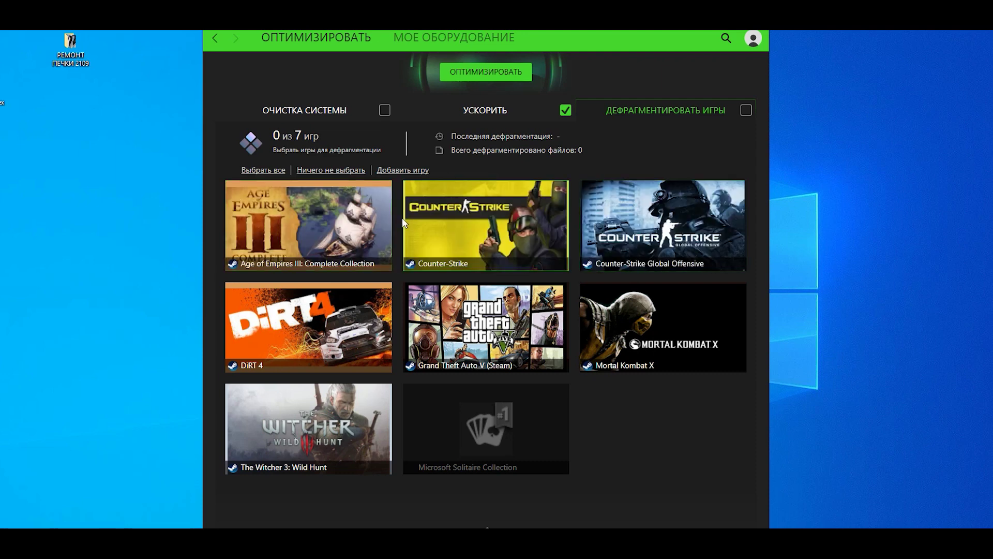
left_click(239, 395)
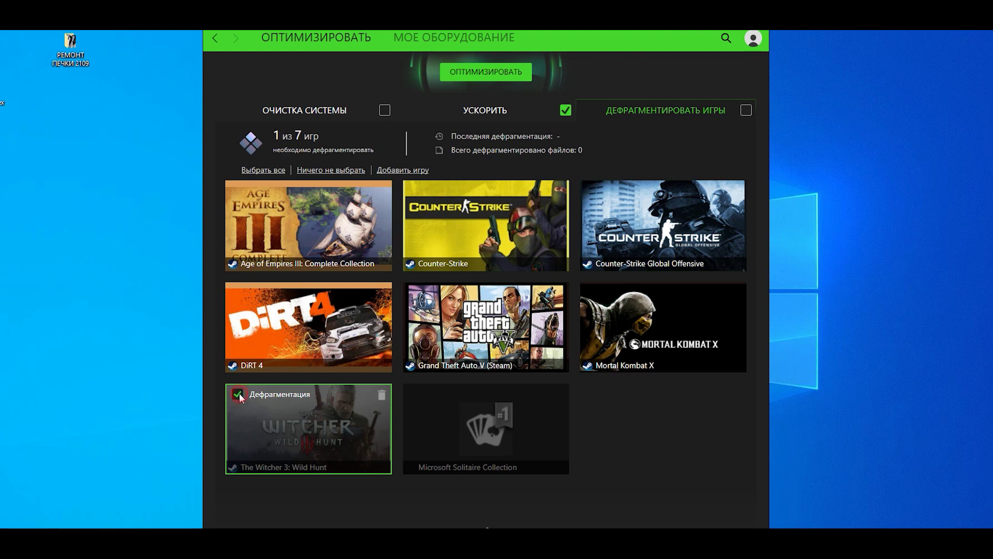
left_click(238, 293)
left_click(415, 293)
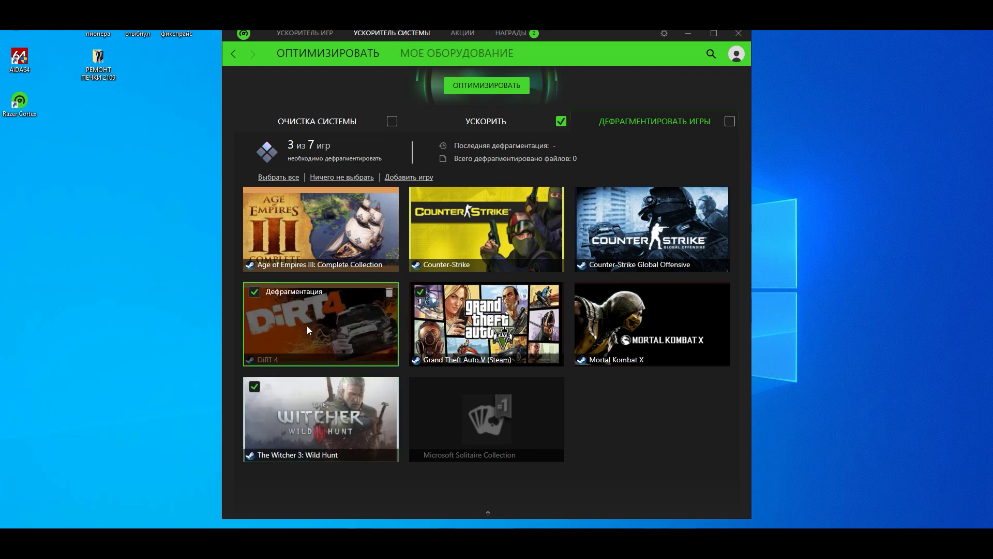
left_click(730, 121)
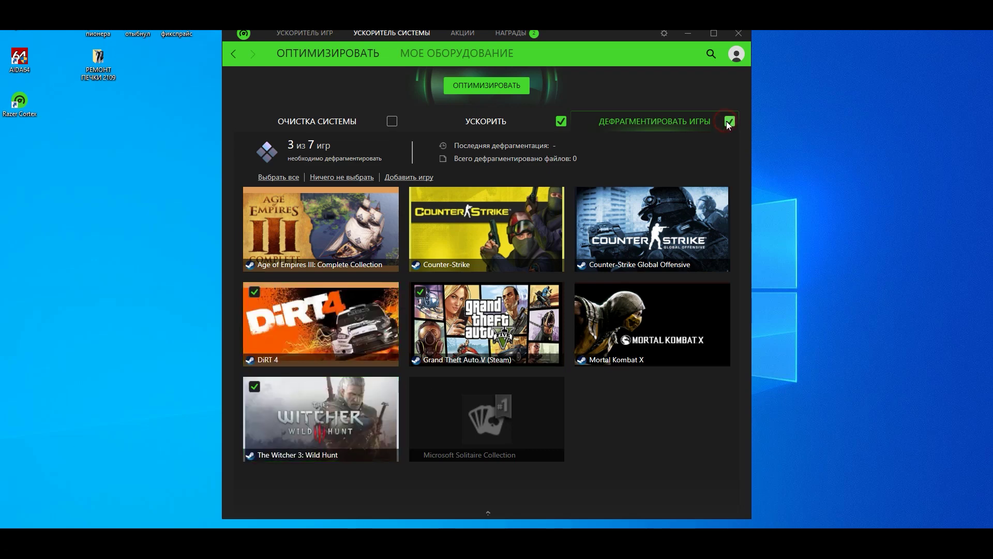
left_click(392, 122)
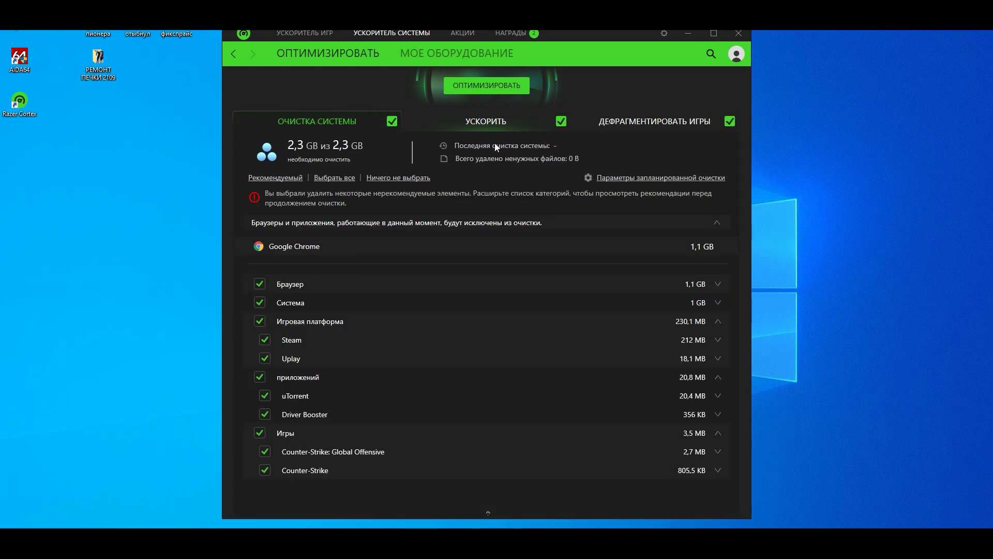
Examine the speed-up items for disk cache, desktop menu and file system optimization
left_click(473, 120)
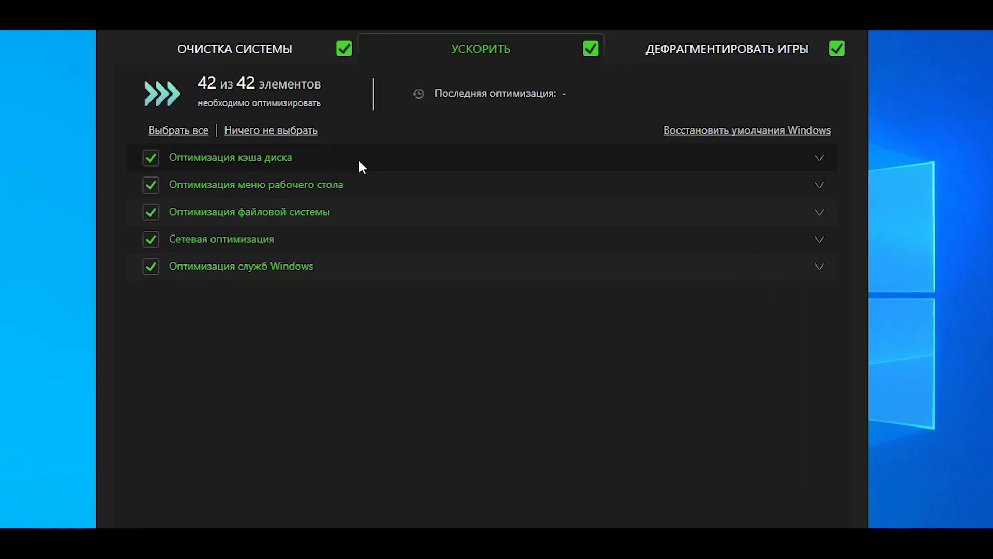
left_click(848, 145)
left_click(849, 145)
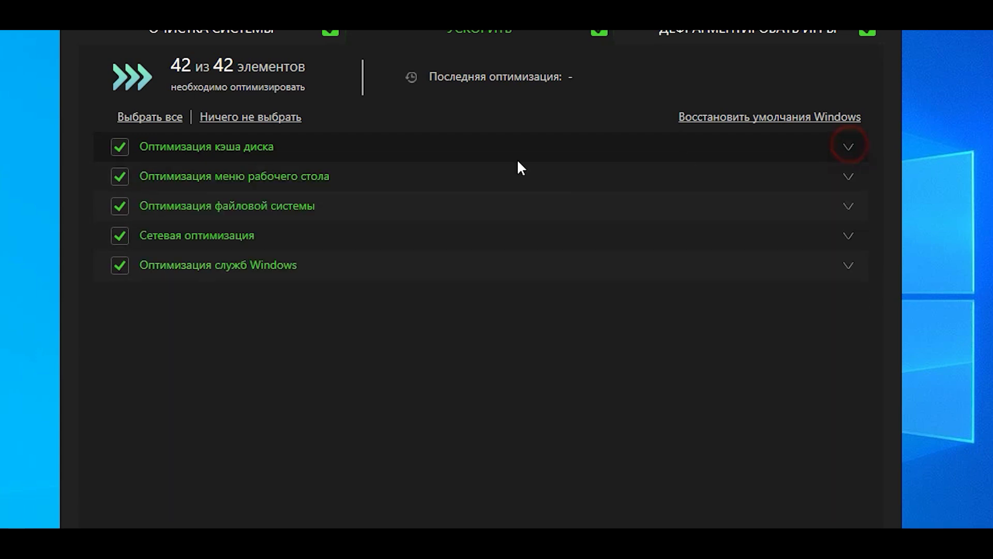
left_click(845, 178)
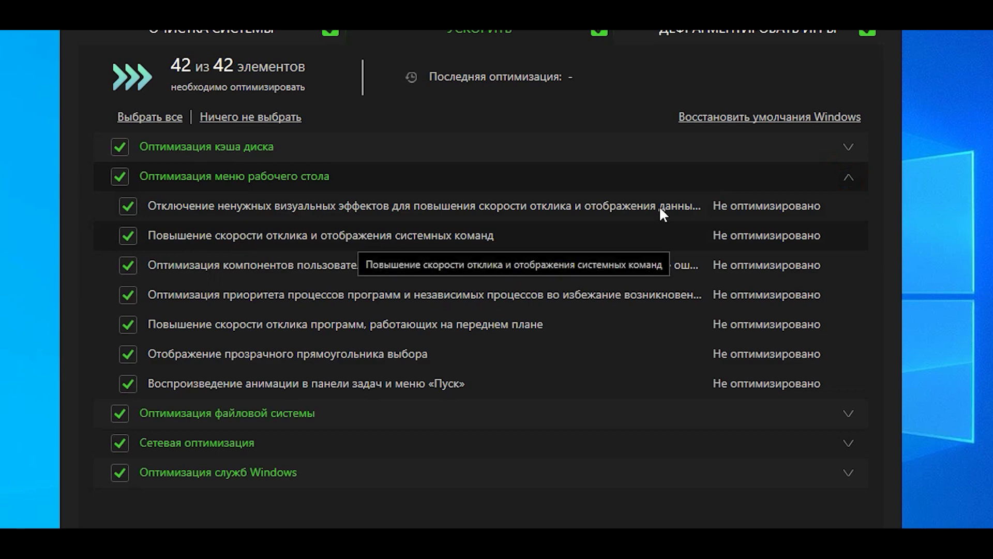
left_click(846, 176)
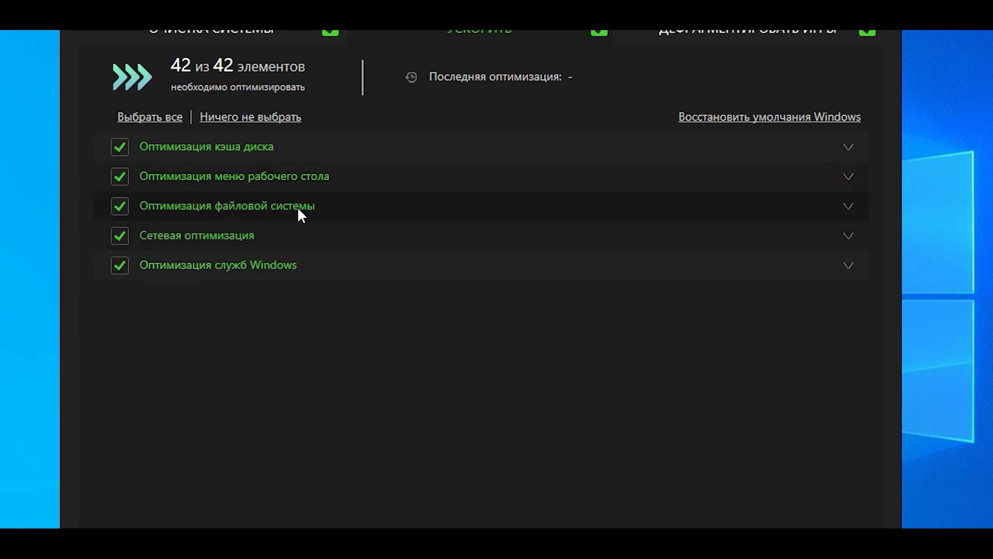
left_click(848, 207)
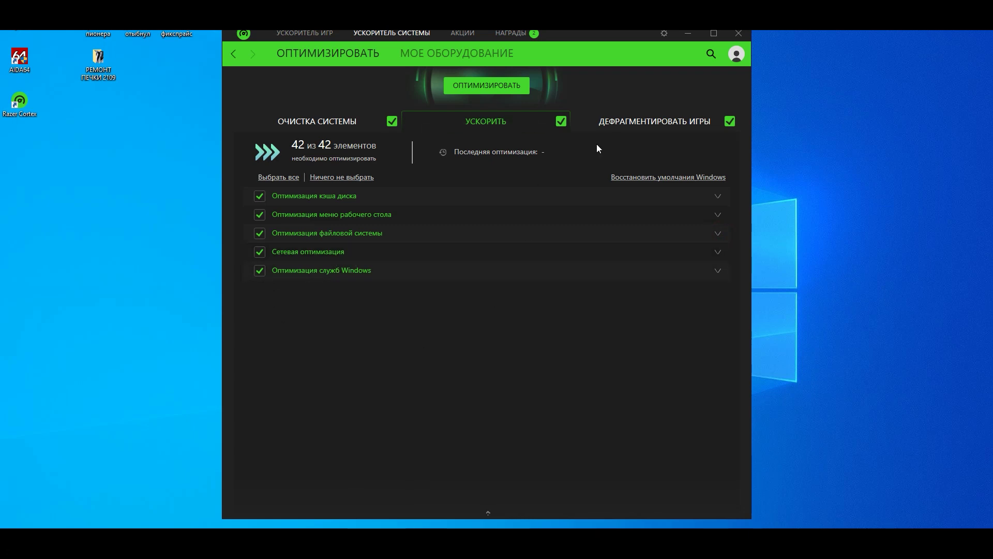
Run the optimization with system cleaning, speed-up and game defragmentation enabled, and view the hardware information
scroll(747, 310, "up", 2)
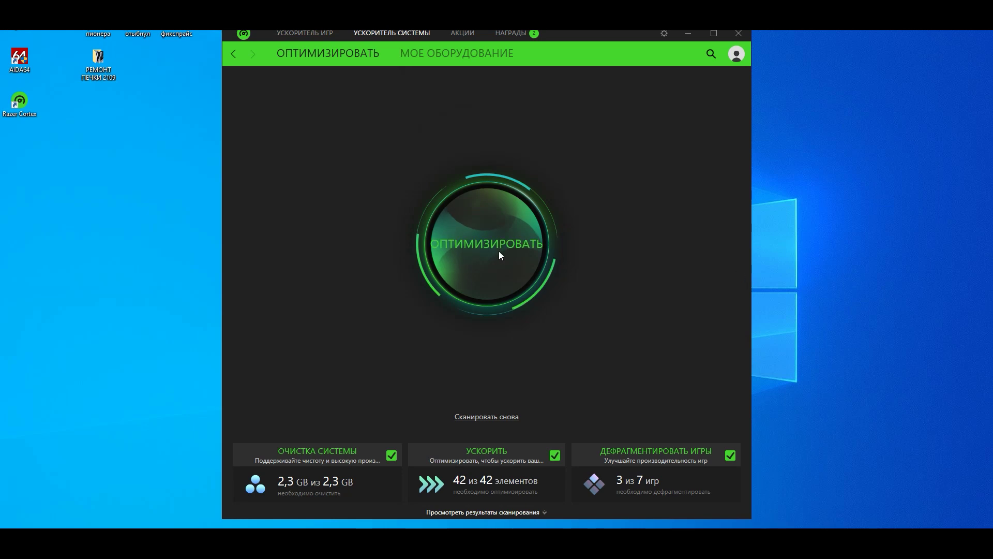
left_click(489, 263)
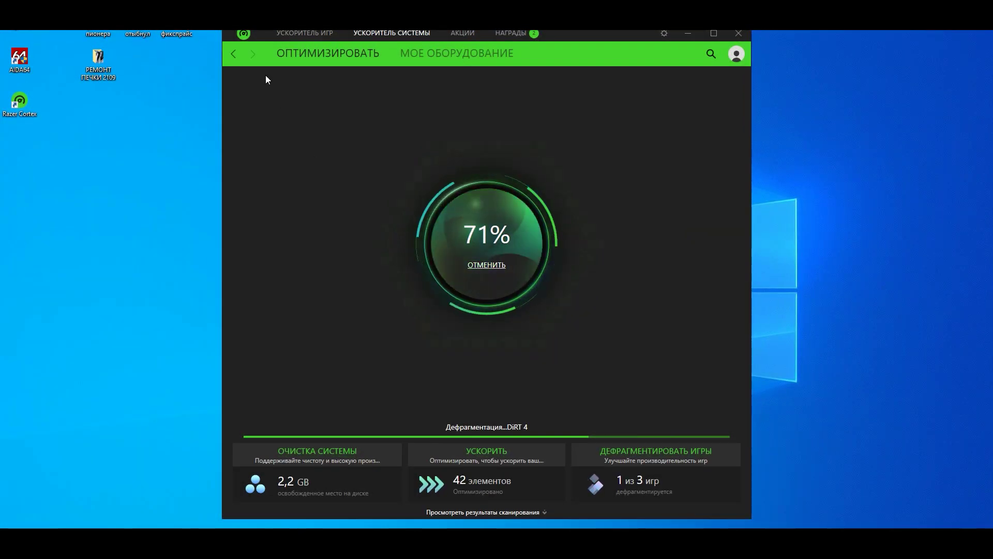
left_click(443, 54)
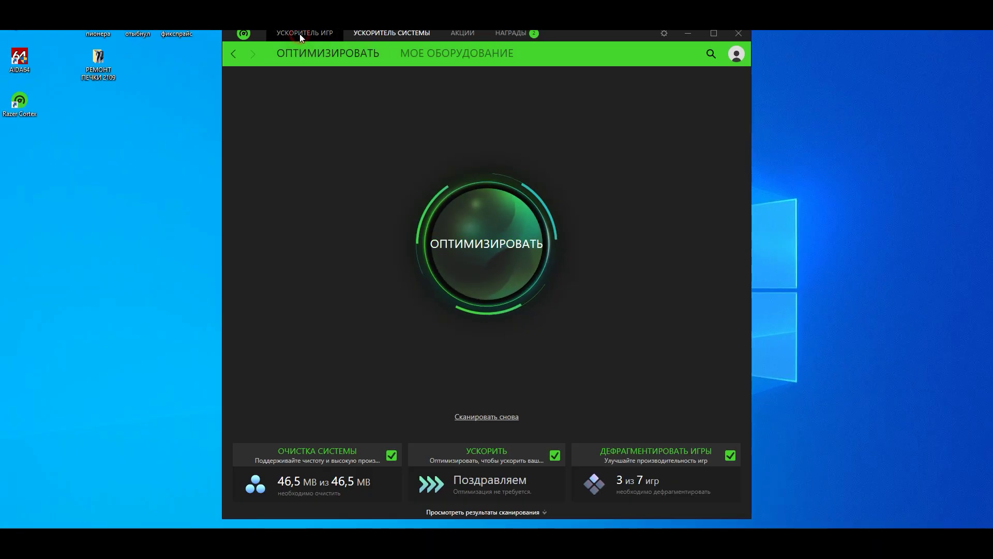
Examine the game booster's FPS display options, the Booster Prime page for PUBG and the boost settings
left_click(299, 33)
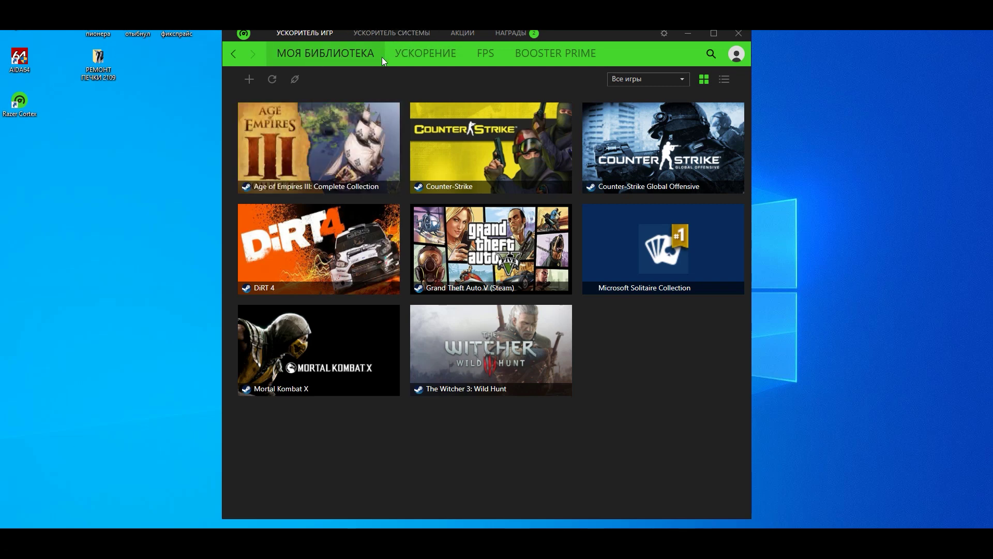
left_click(486, 54)
left_click(548, 54)
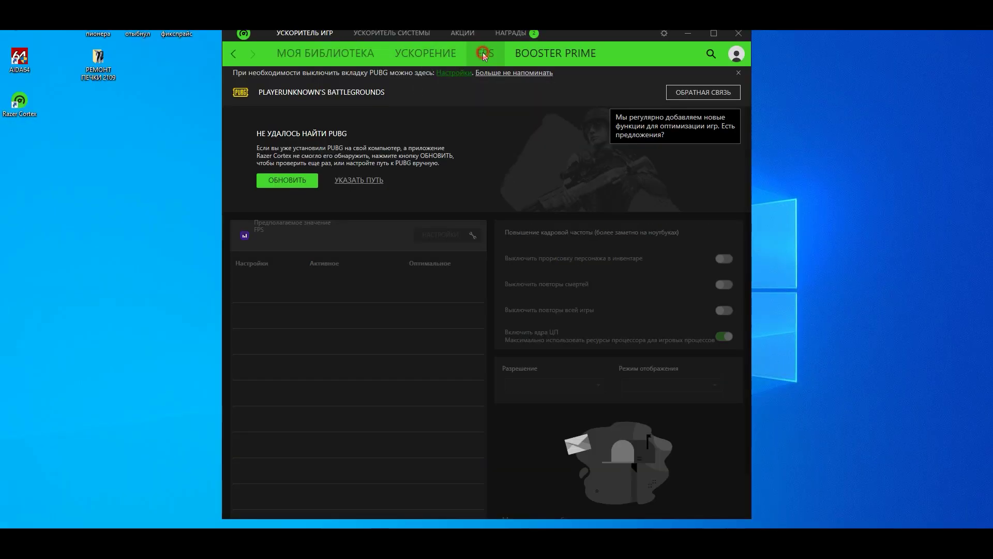
left_click(484, 53)
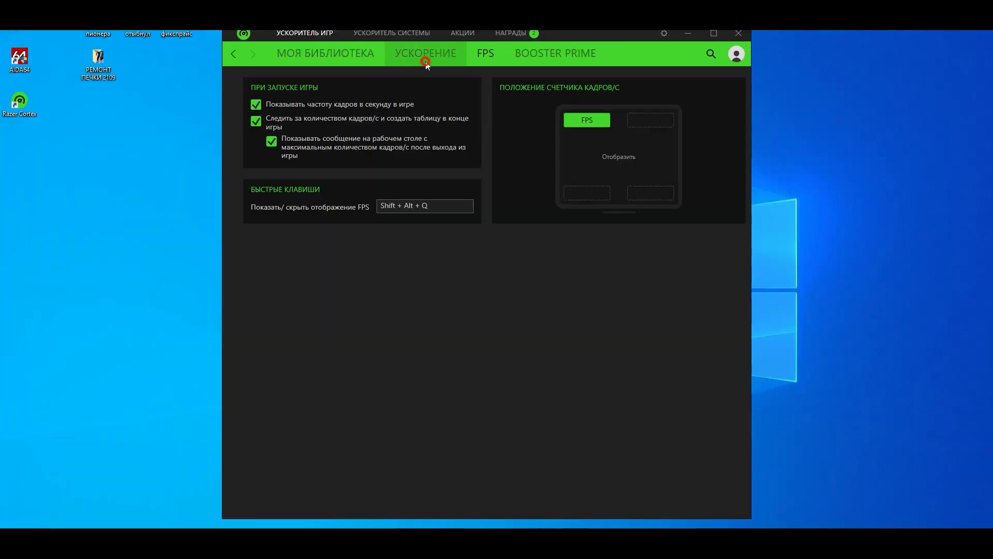
left_click(424, 61)
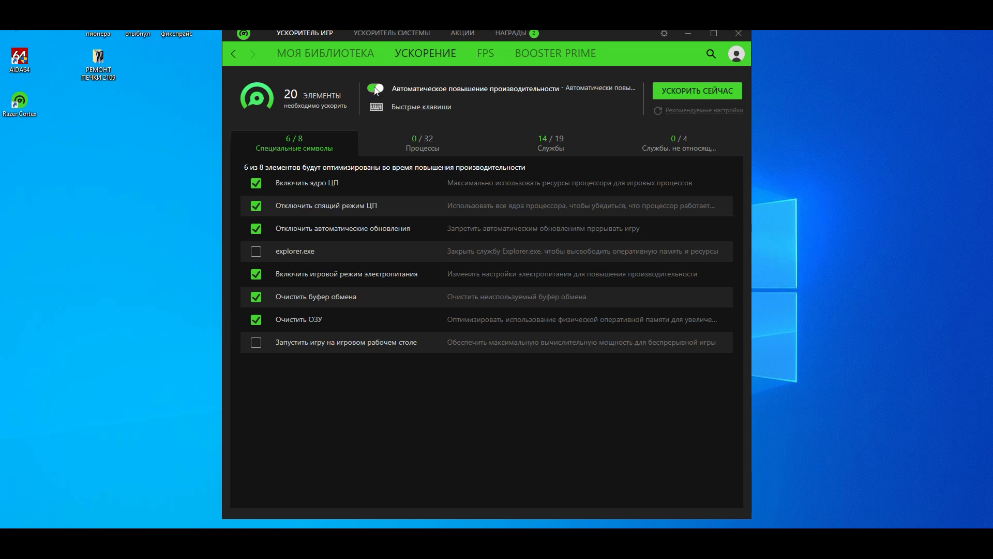
Examine the automatic boost option and the lists of processes and Windows services covered by the performance boost
left_click(377, 88)
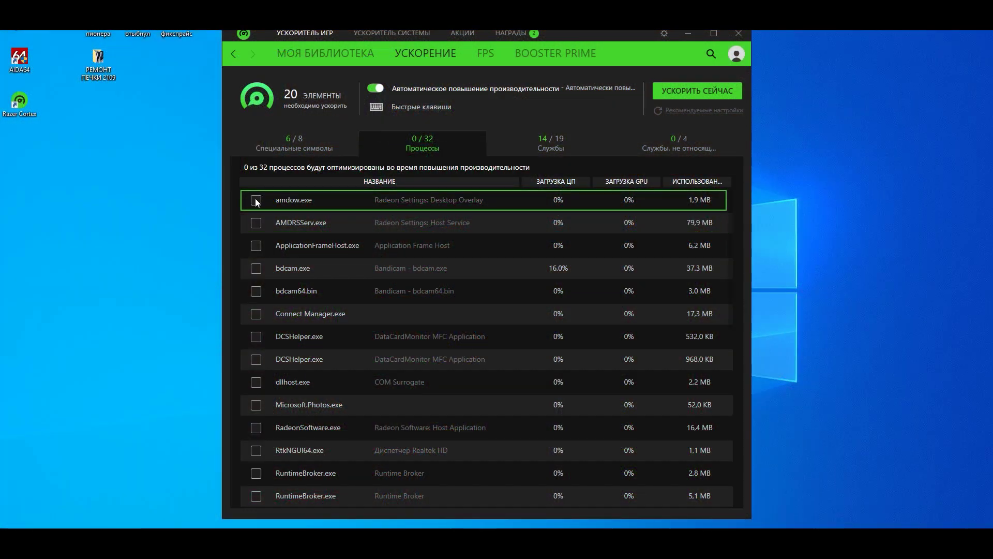
scroll(268, 361, "down", 6)
scroll(268, 383, "up", 1)
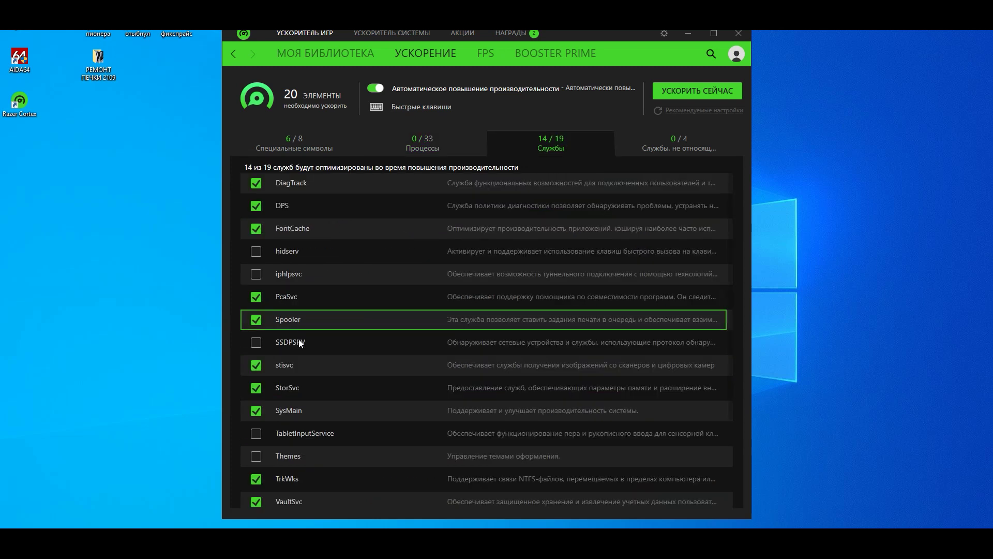
scroll(299, 340, "down", 2)
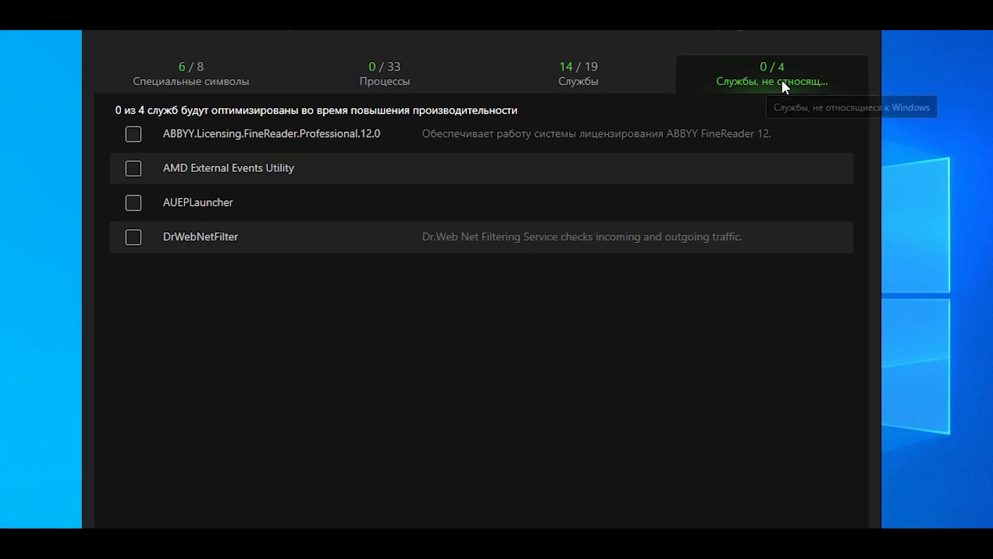
Include the ABBYY FineReader licensing and DrWebNetFilter non-Windows services in the boost, and run the boost
left_click(133, 135)
left_click(133, 239)
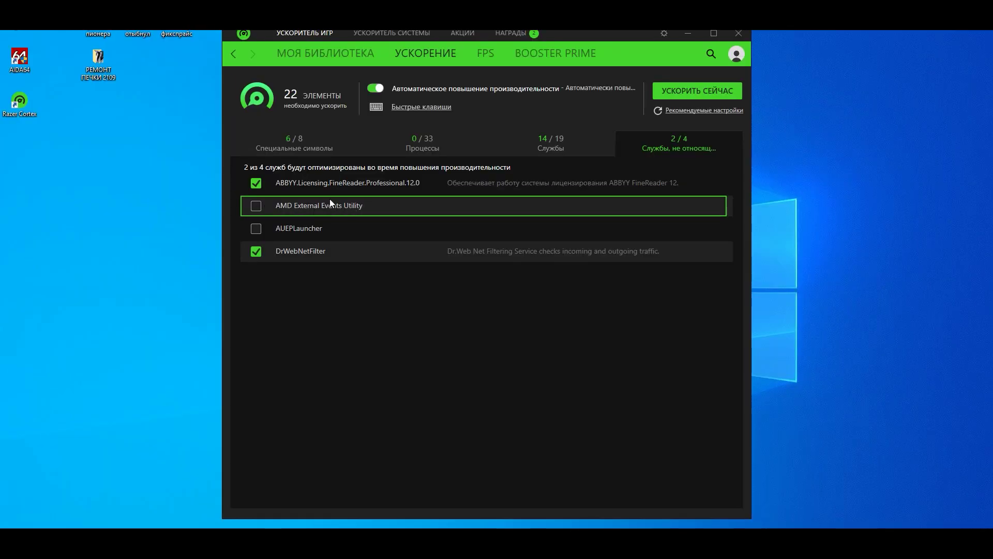
left_click(422, 142)
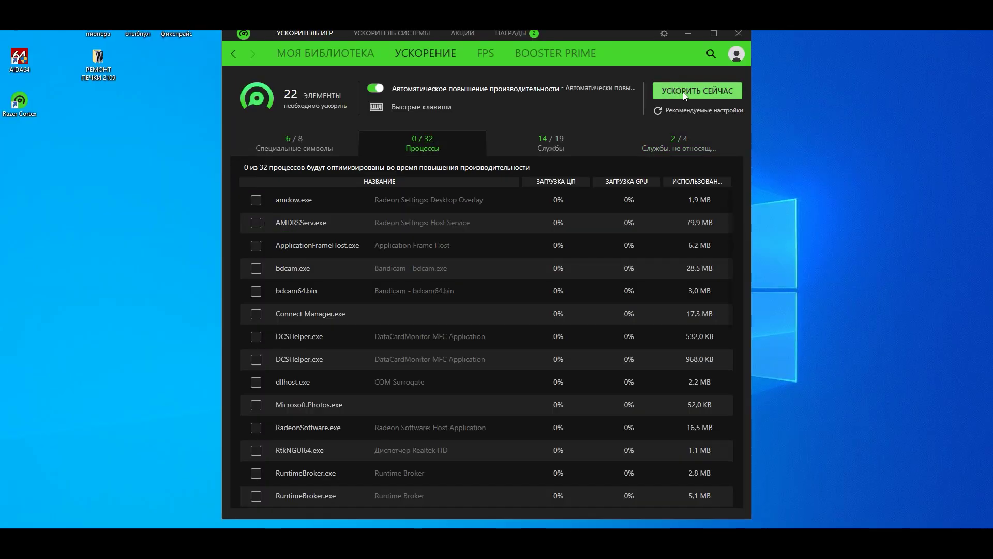
left_click(684, 92)
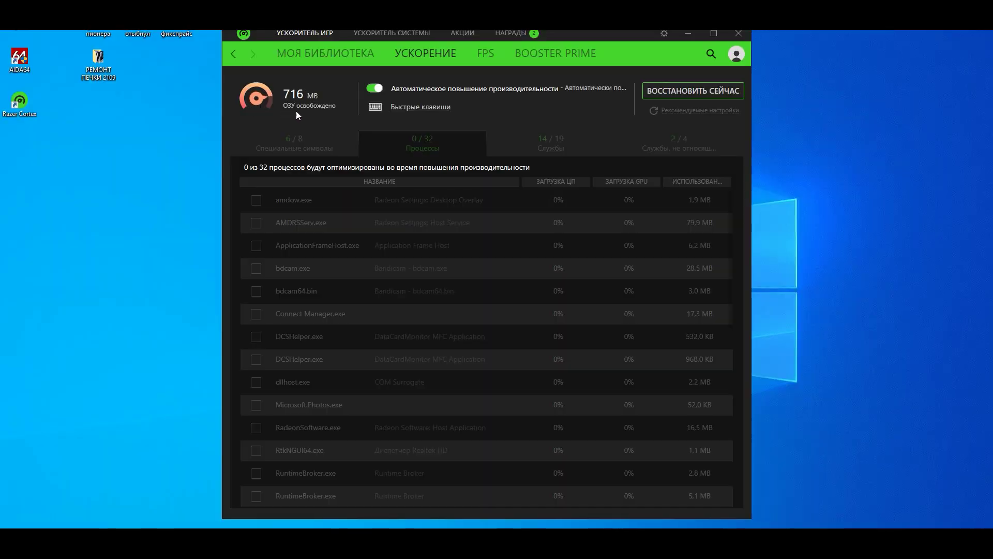
Launch The Witcher 3: Wild Hunt from the game library and show the hidden notification-area icons
left_click(315, 51)
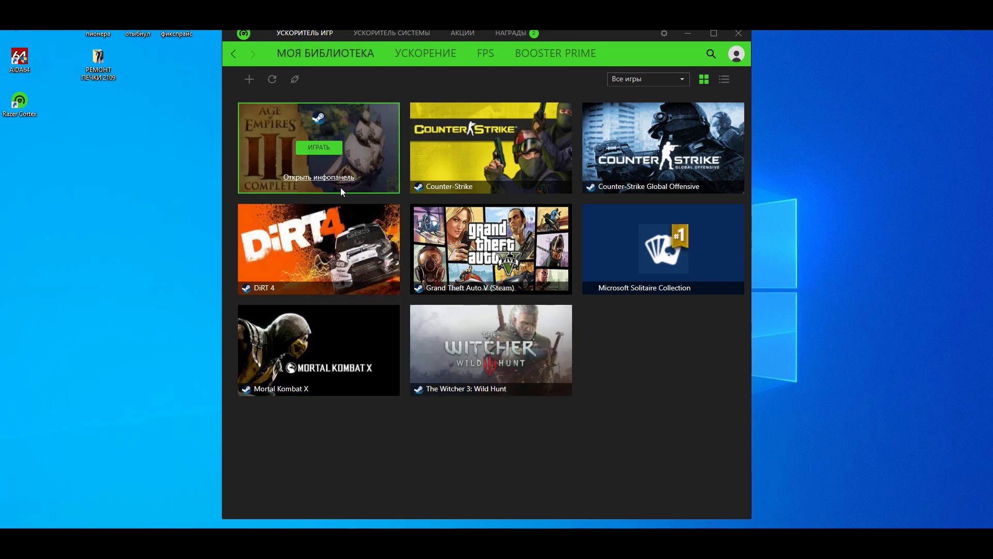
left_click(488, 351)
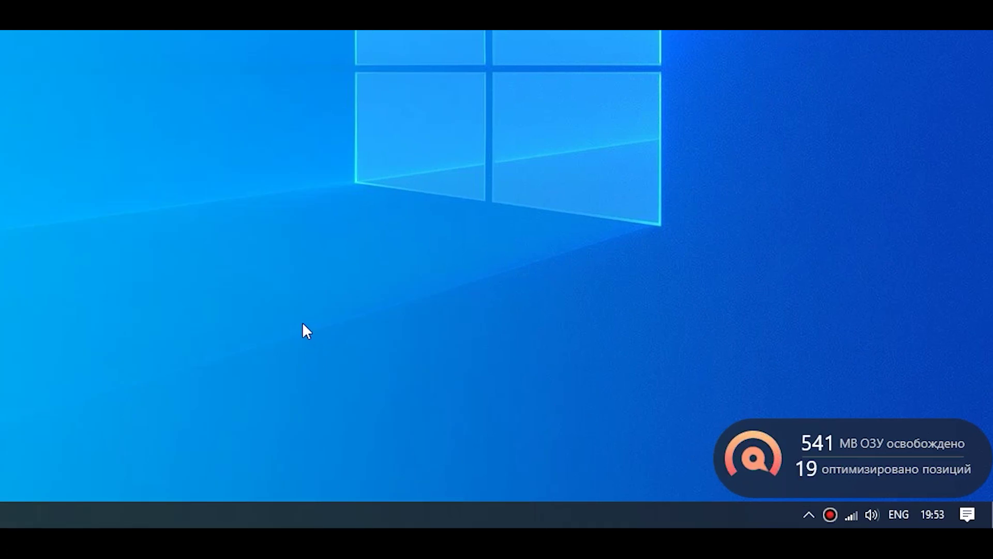
left_click(808, 515)
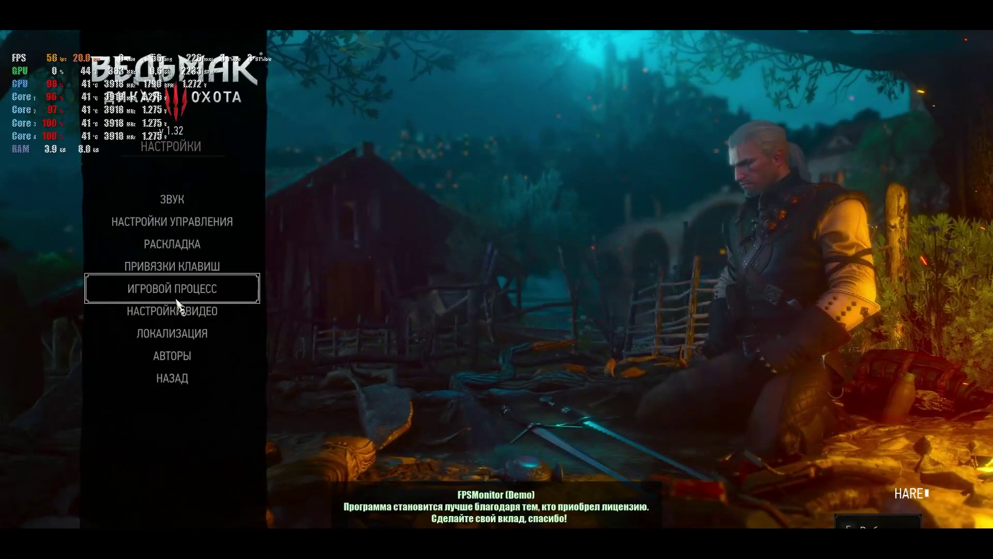
Examine the general video settings in The Witcher 3's options
left_click(178, 309)
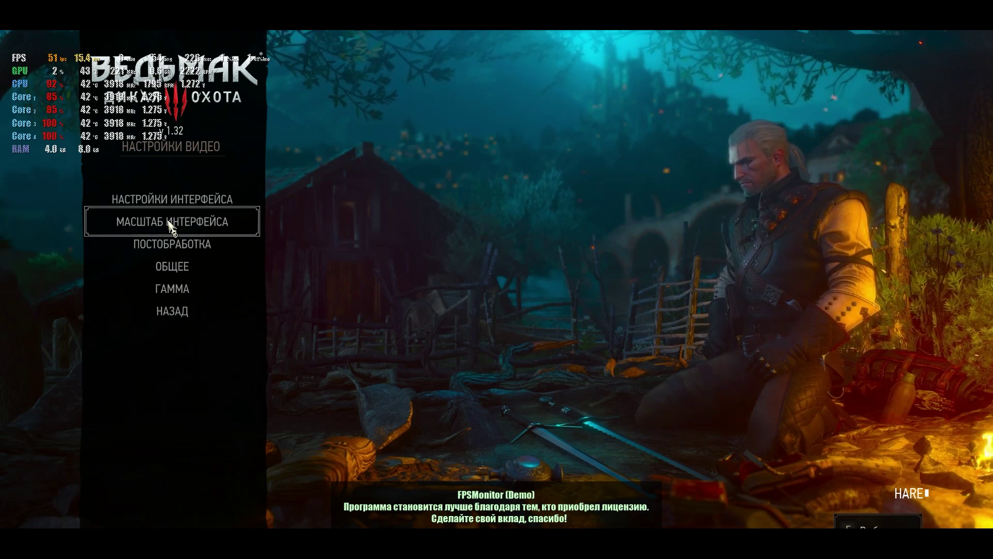
left_click(172, 266)
scroll(657, 231, "down", 3)
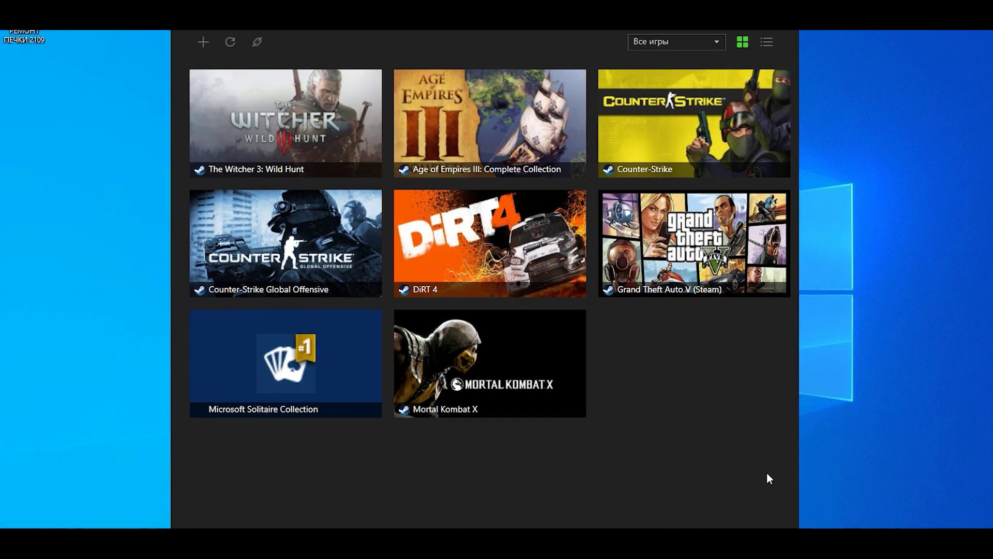
mouse_move(457, 144)
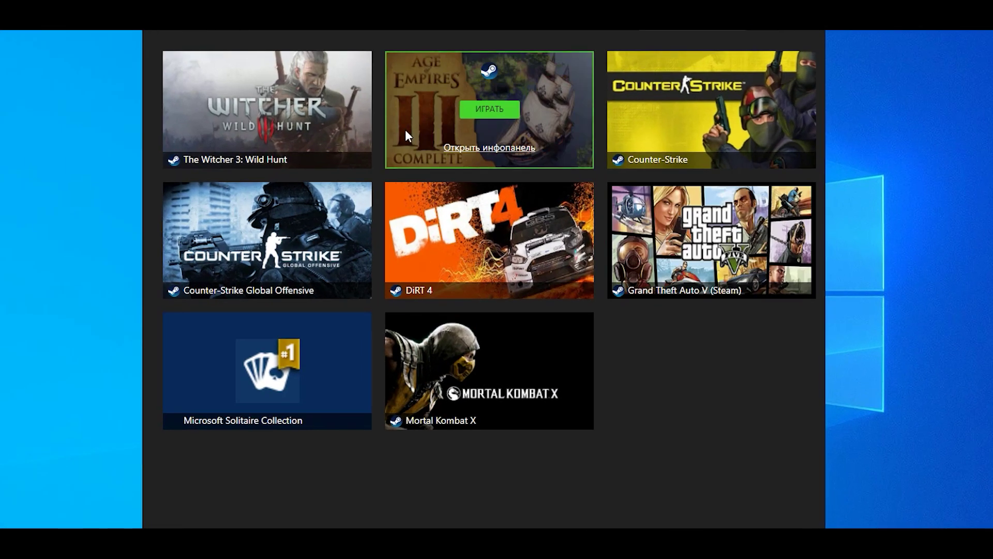